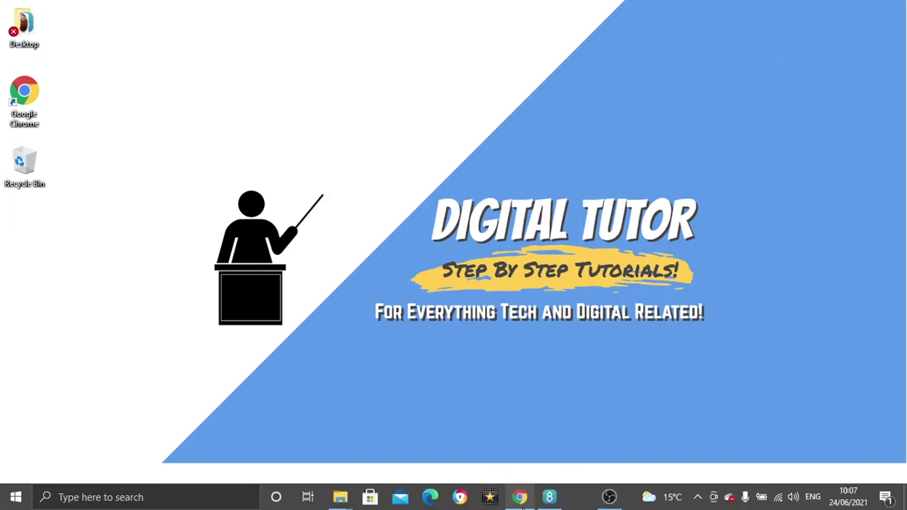
Launch Chrome, go to the Digital Tutor channel page and scroll through it.
left_click(520, 497)
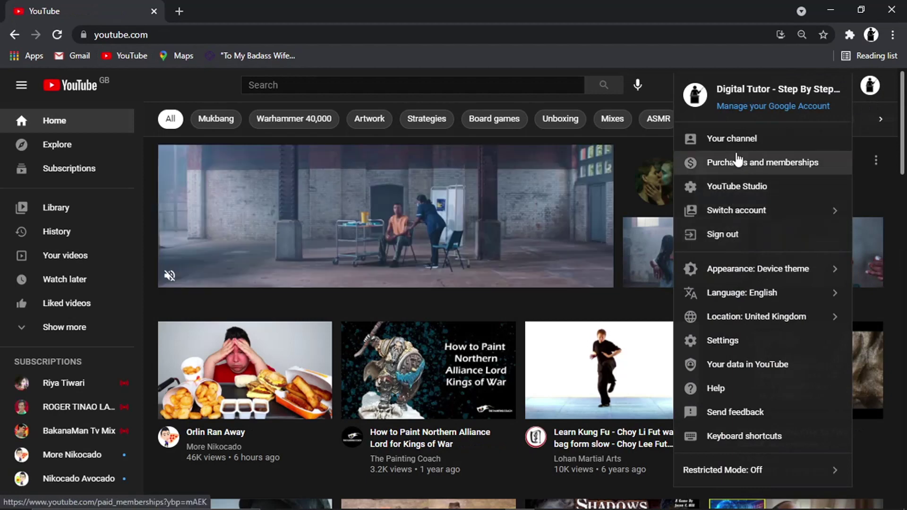
left_click(734, 139)
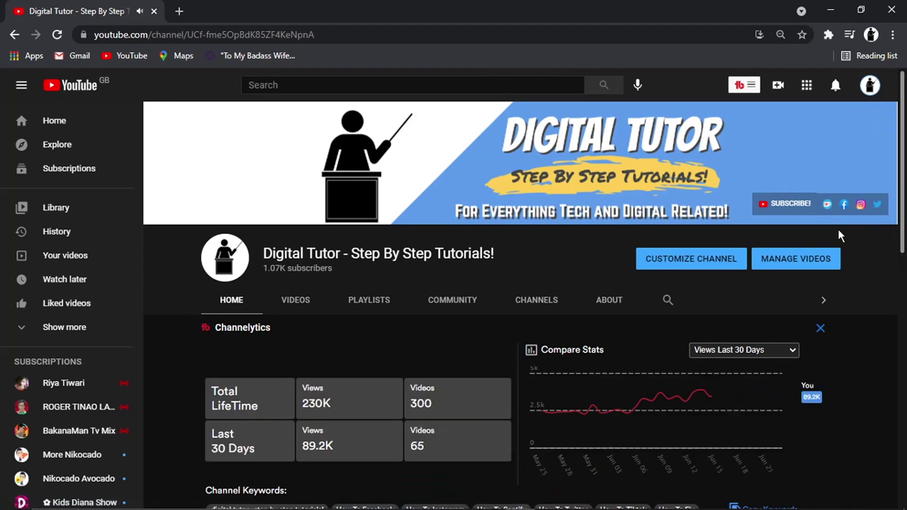
scroll(758, 242, "down", 3)
scroll(726, 378, "down", 3)
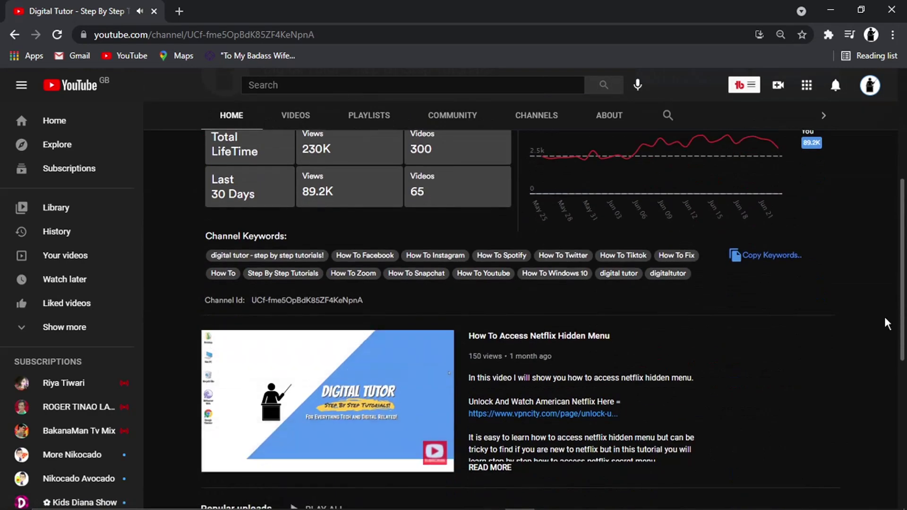
scroll(524, 295, "up", 6)
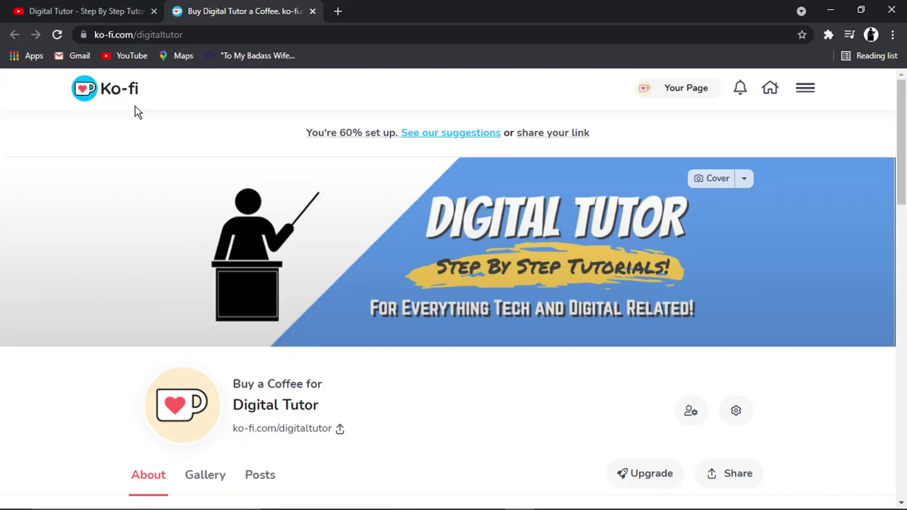
left_click_drag(136, 106, 532, 89)
left_click_drag(902, 118, 893, 214)
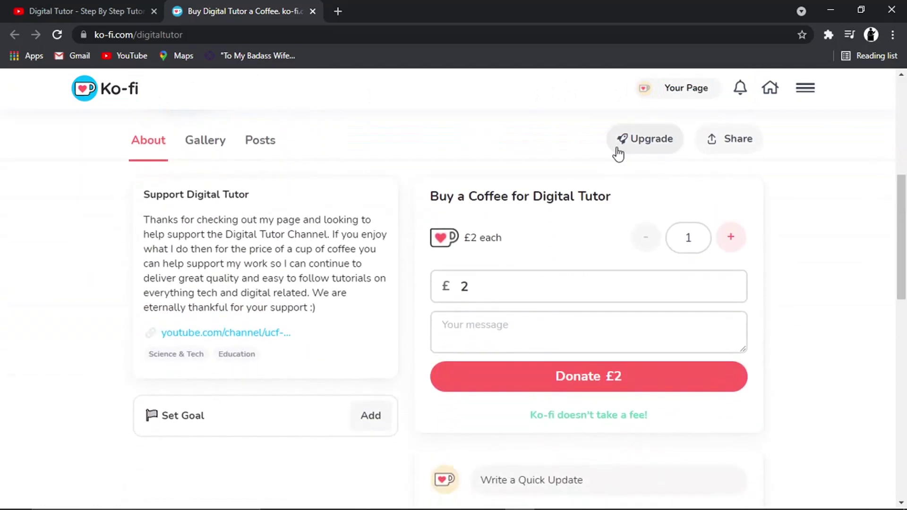
left_click_drag(434, 190, 593, 189)
left_click(591, 189)
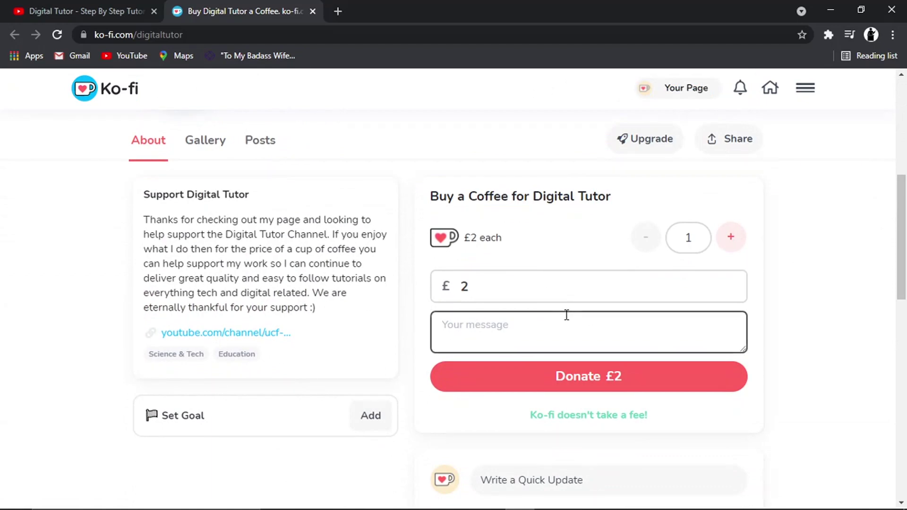
left_click_drag(516, 298, 381, 320)
left_click(515, 328)
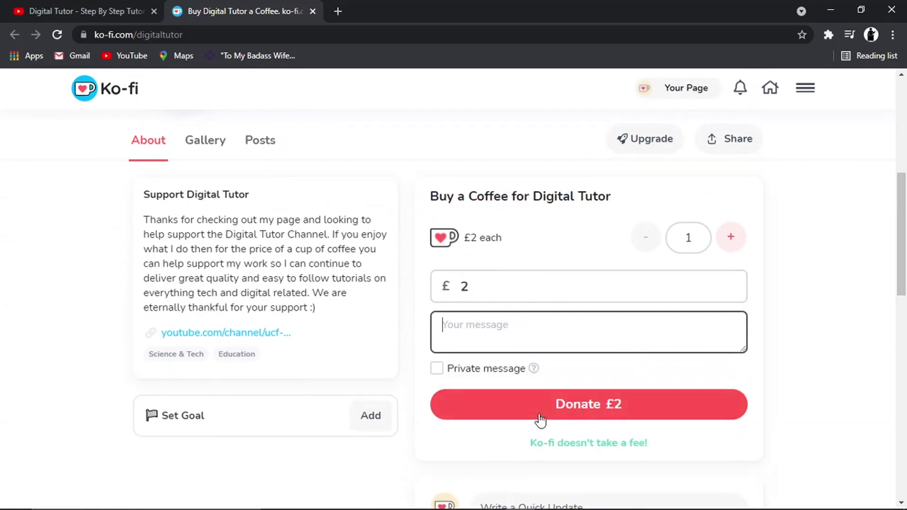
left_click(871, 357)
scroll(879, 388, "down", 10)
scroll(886, 392, "up", 3)
scroll(883, 378, "down", 2)
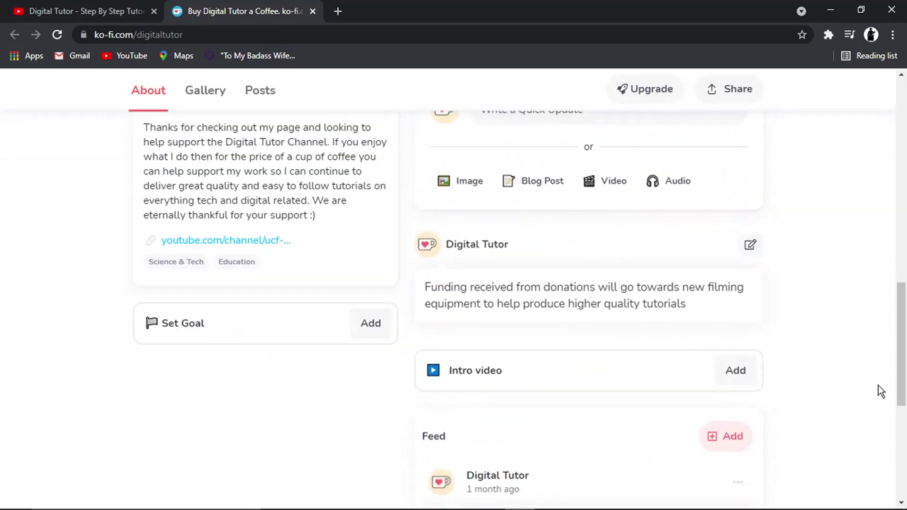
left_click_drag(900, 340, 901, 198)
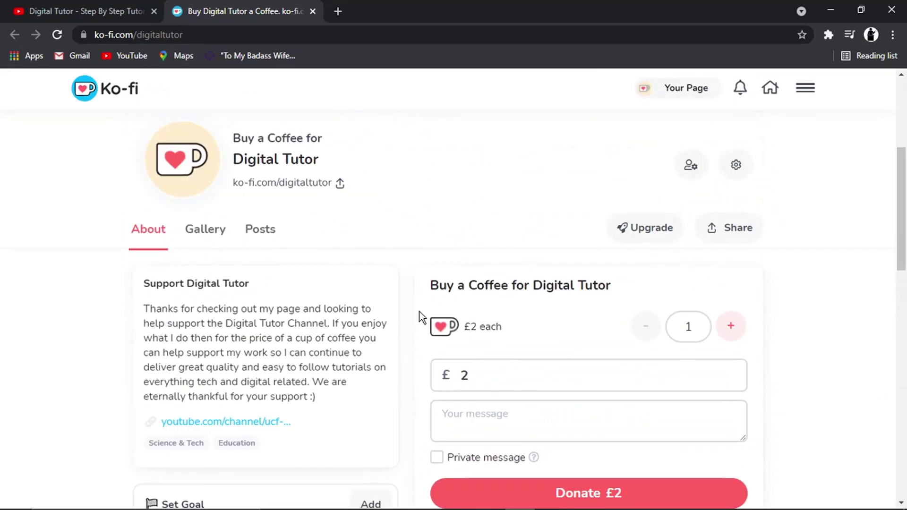
left_click_drag(206, 324, 340, 384)
left_click(340, 383)
left_click(220, 220)
left_click_drag(219, 222, 268, 218)
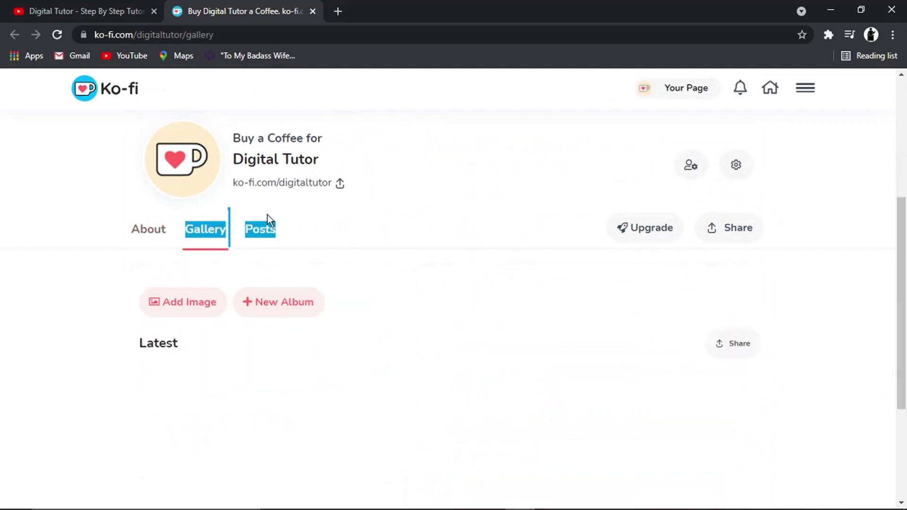
left_click(135, 232)
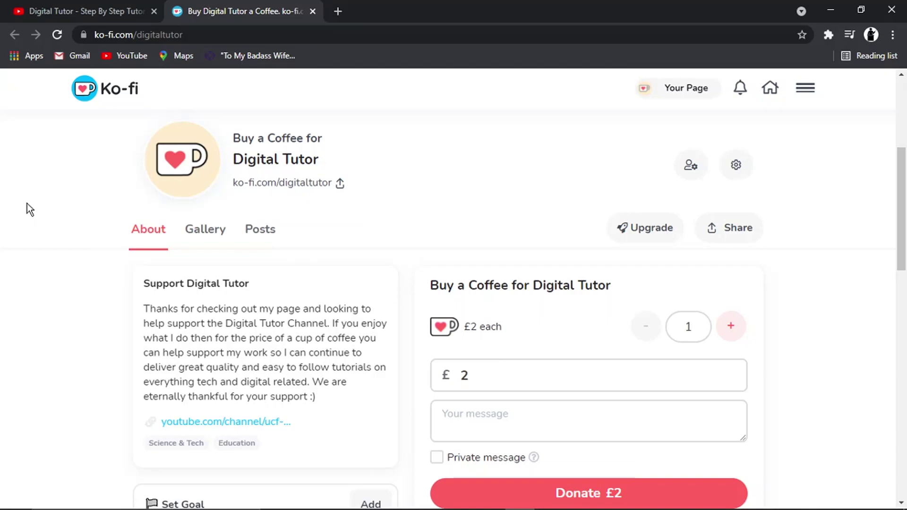
From the YouTube channel tab's account menu, open YouTube Studio's Digital Tutor dashboard.
left_click(56, 7)
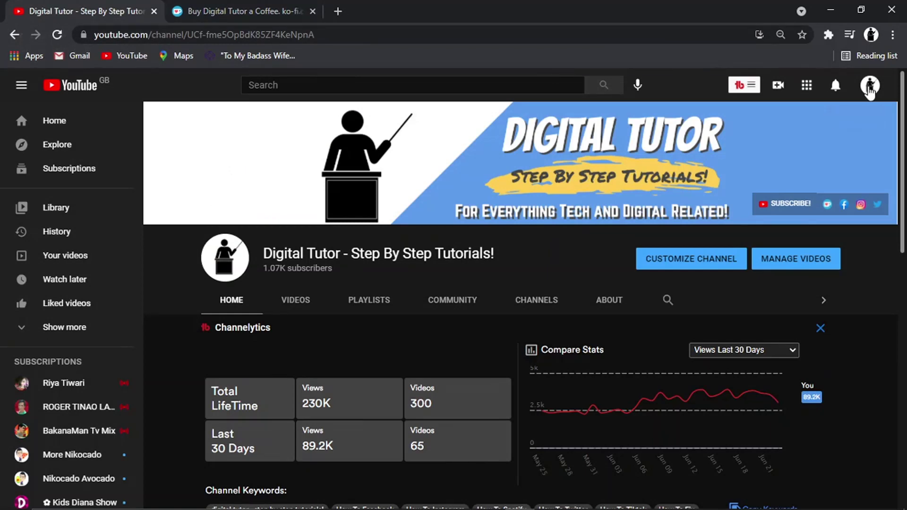
left_click(870, 86)
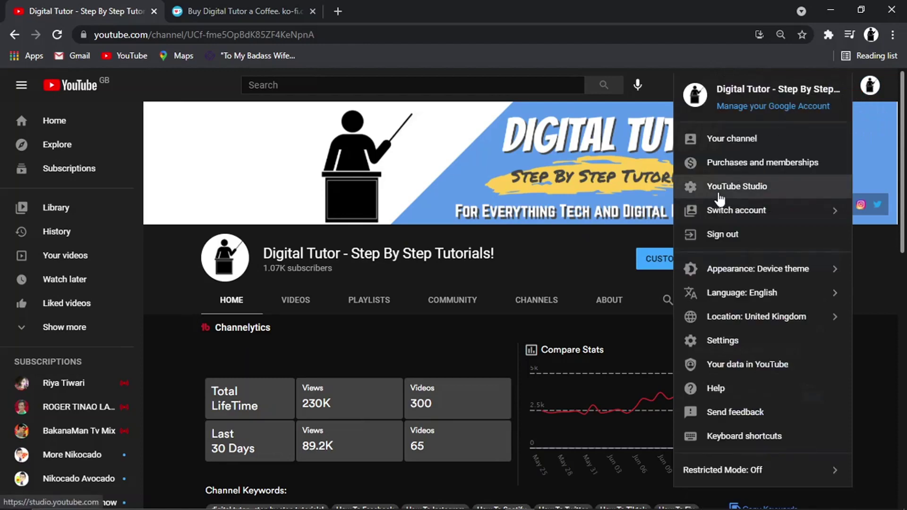
left_click(719, 187)
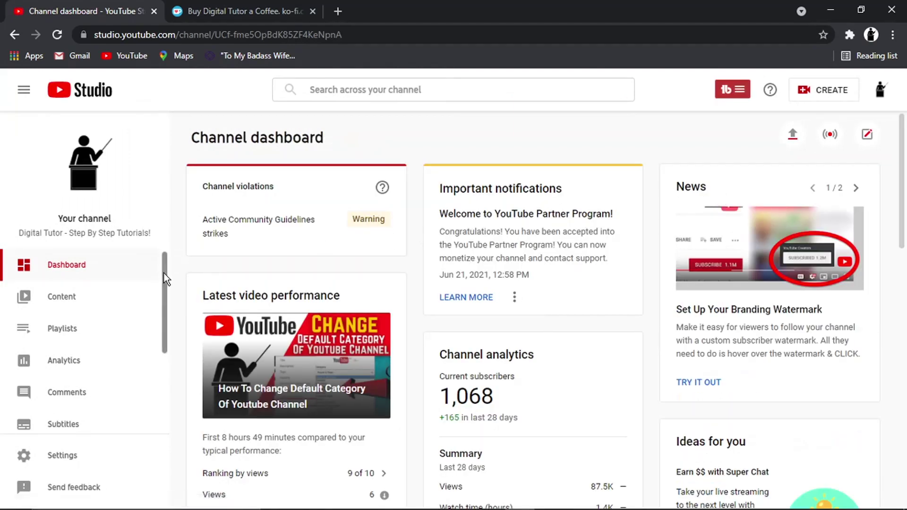
scroll(161, 317, "down", 2)
scroll(162, 267, "up", 3)
left_click_drag(163, 268, 159, 367)
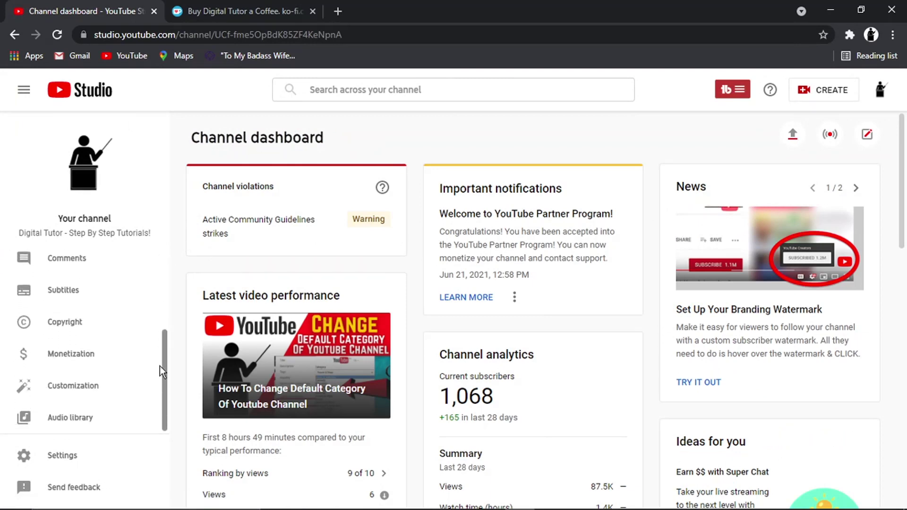
Open Customization > Basic info and scroll down to the channel's Links list.
left_click(65, 389)
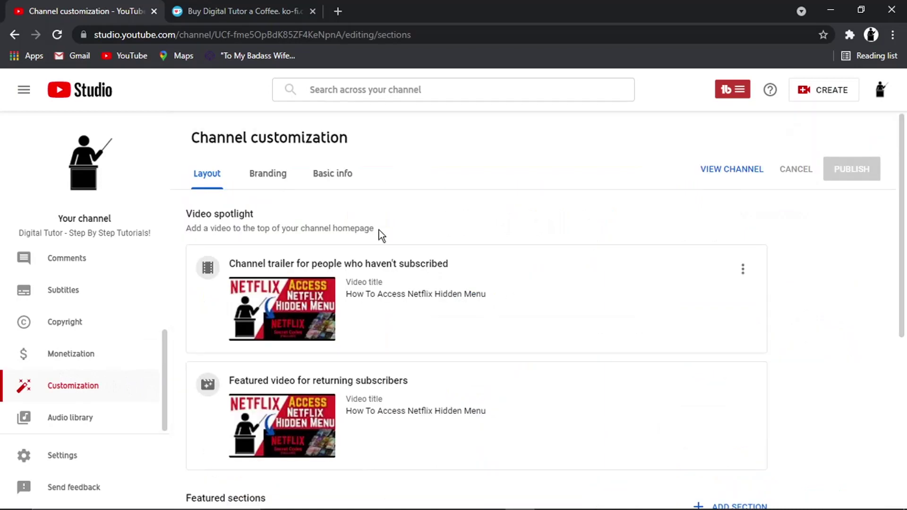
left_click(324, 178)
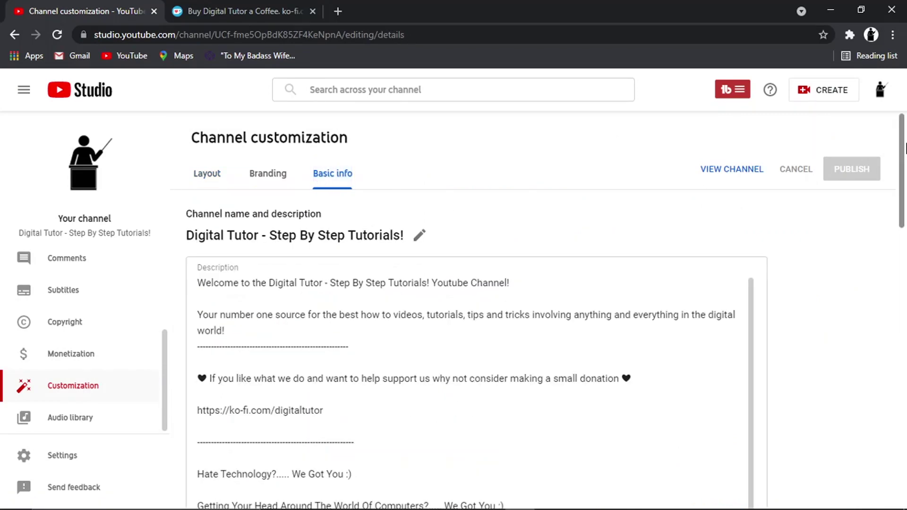
left_click_drag(905, 149, 883, 364)
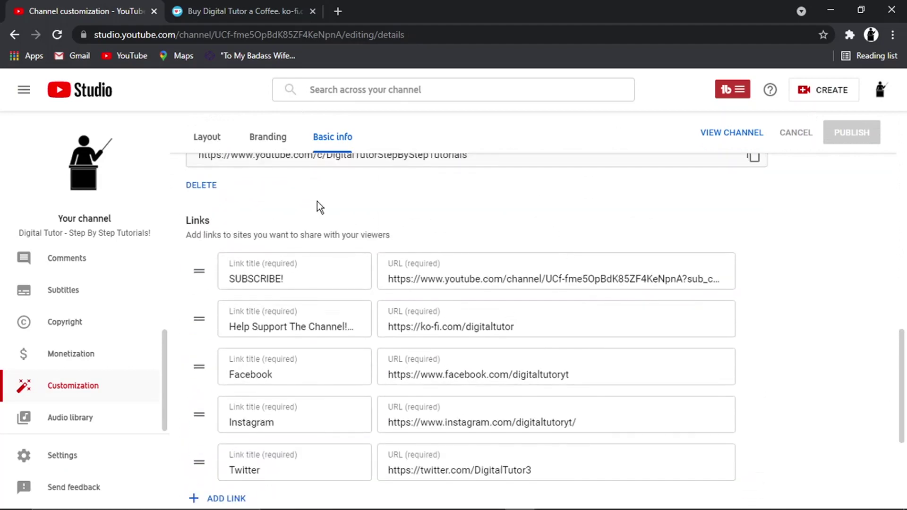
left_click_drag(186, 222, 270, 233)
left_click(384, 211)
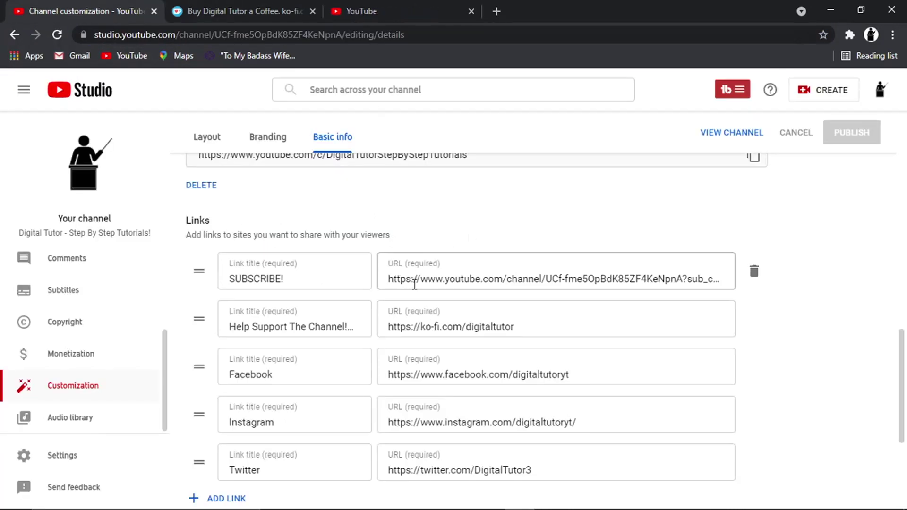
In the new tab, open the Digital Tutor channel page and check its banner links.
left_click(415, 11)
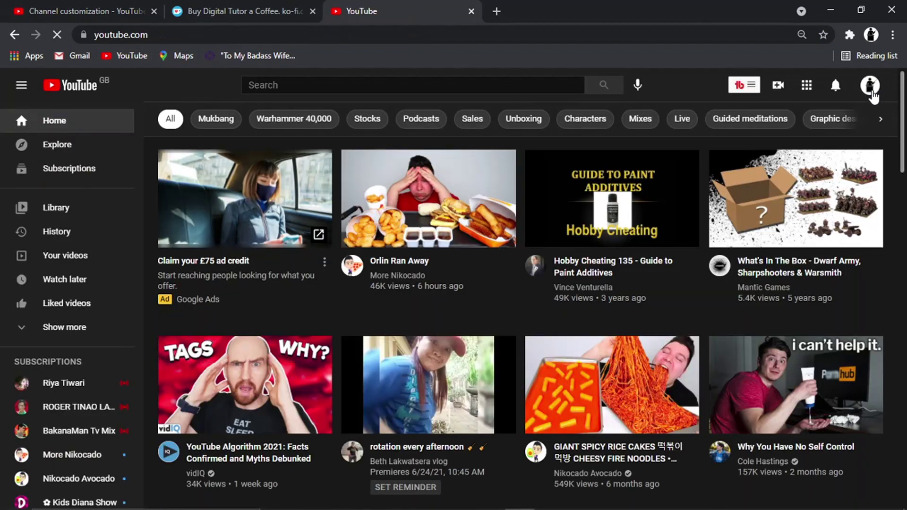
left_click(871, 88)
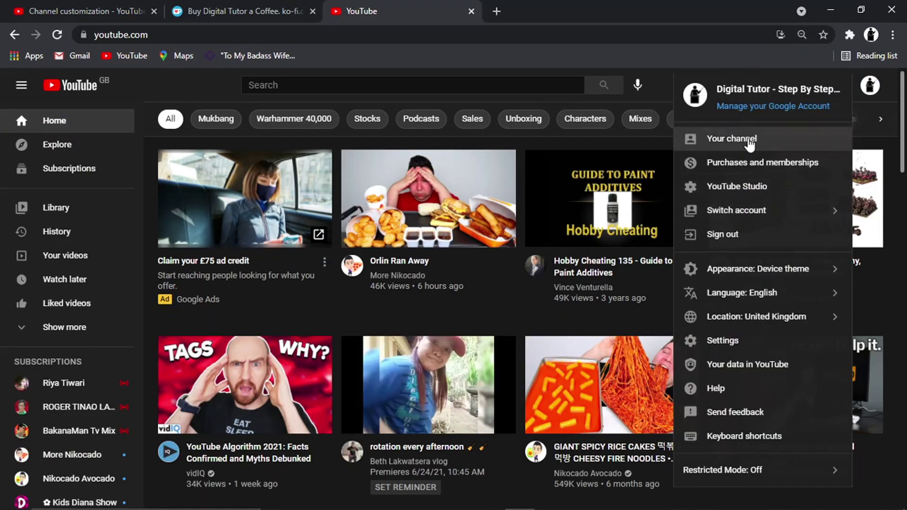
left_click(751, 138)
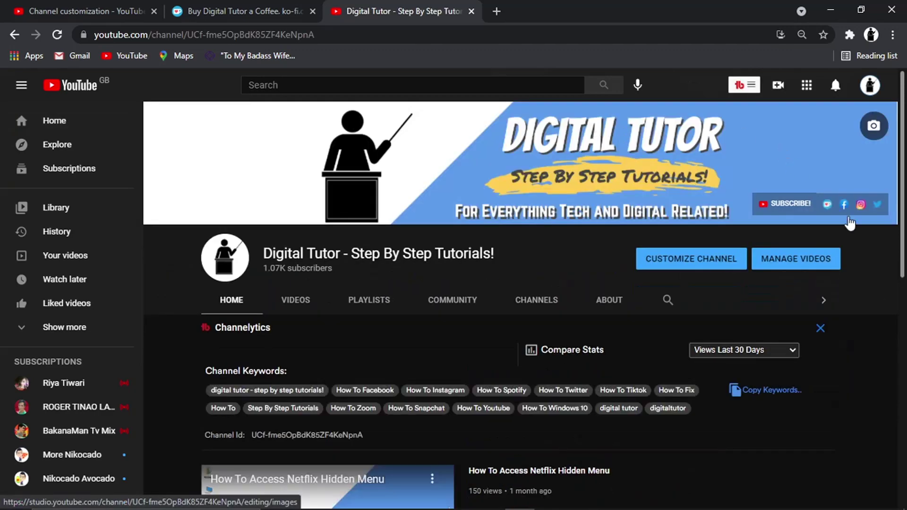
scroll(904, 346, "down", 4)
scroll(903, 347, "up", 3)
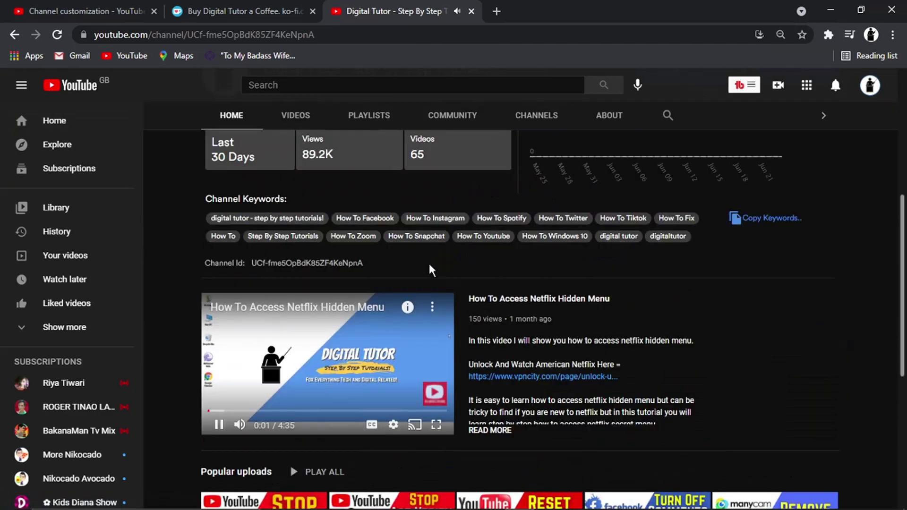
scroll(897, 155, "up", 6)
scroll(898, 155, "up", 1)
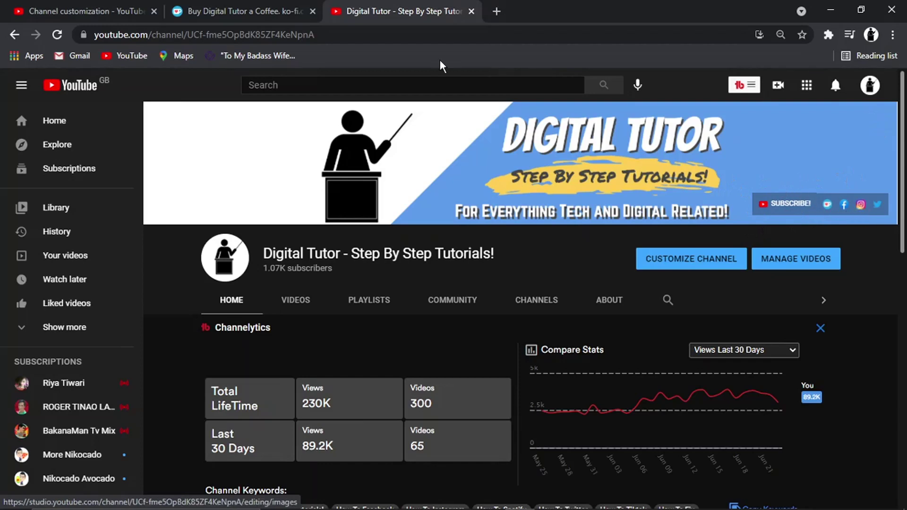
Move the Help Support Ko-fi link above SUBSCRIBE! in the Links list.
left_click(17, 6)
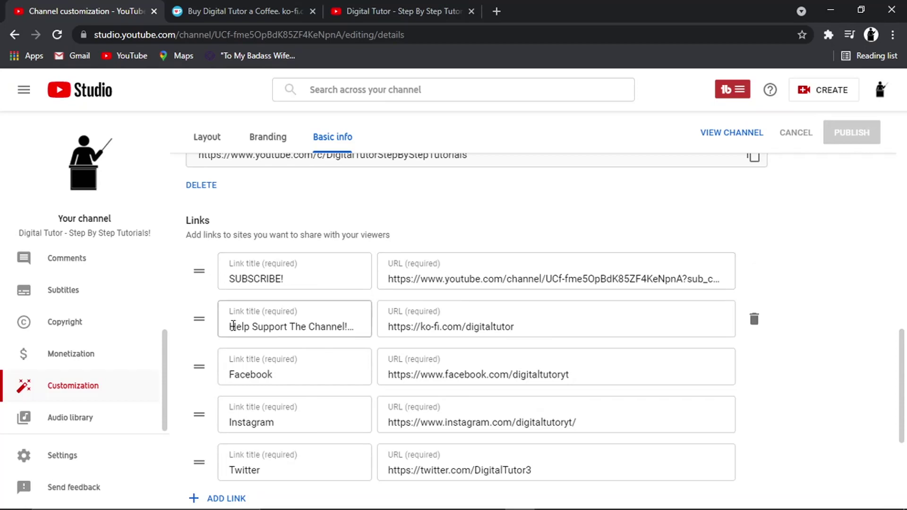
left_click_drag(199, 319, 195, 265)
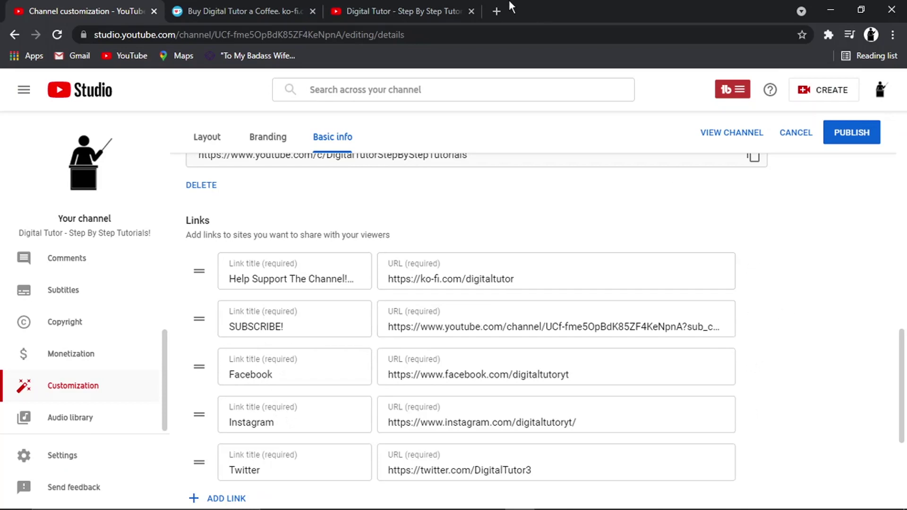
On the Ko-fi tab, go to the dashboard Home page.
left_click(247, 4)
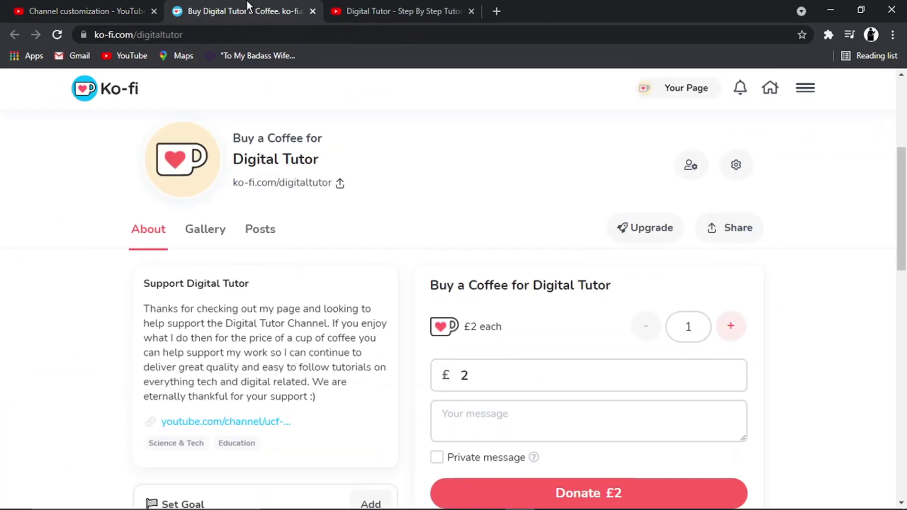
left_click(267, 27)
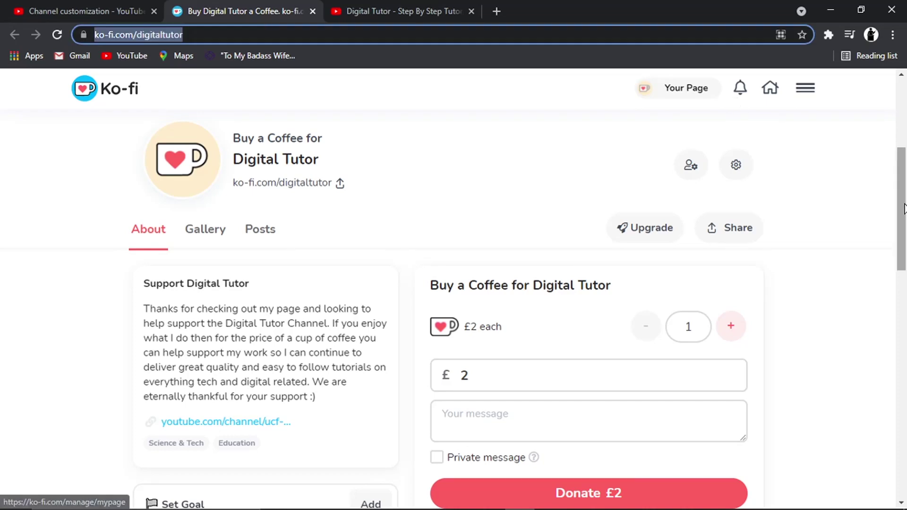
left_click(827, 54)
left_click(810, 97)
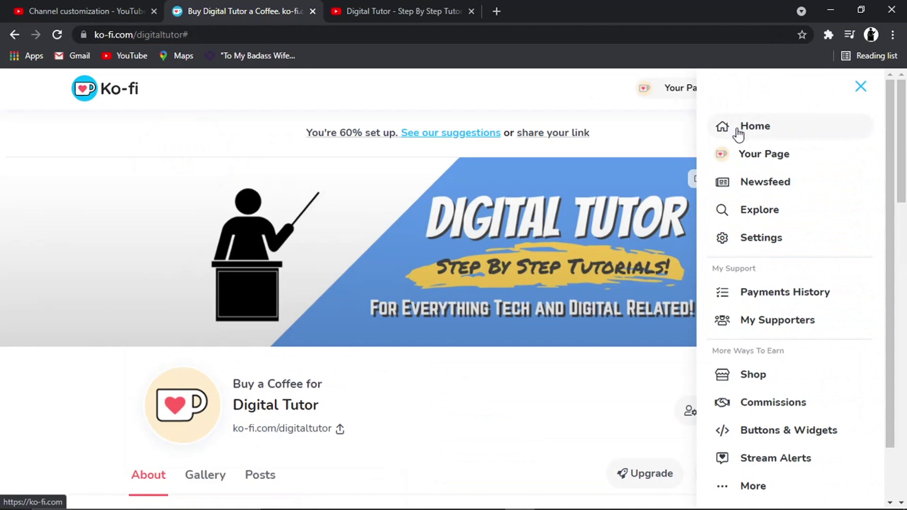
left_click(751, 134)
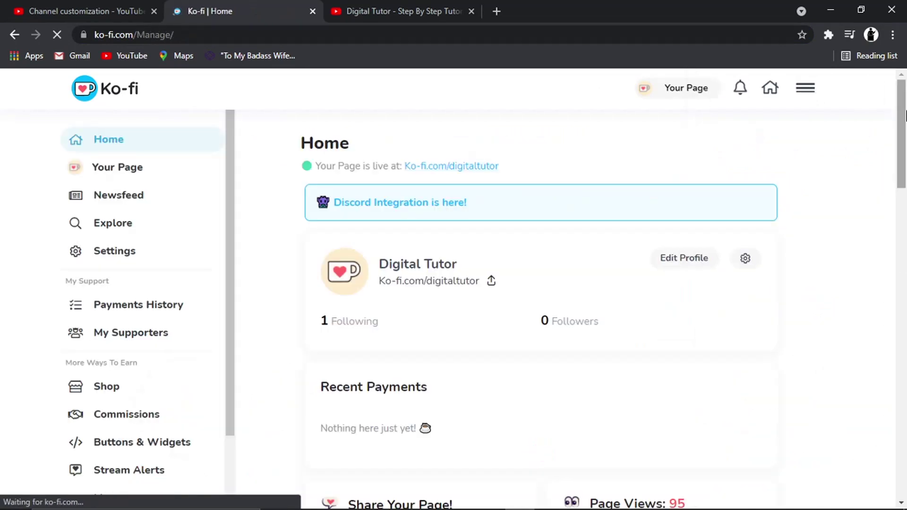
Copy the Ko-fi page link from Share Your Page and return to YouTube.
scroll(902, 155, "down", 3)
scroll(902, 184, "down", 1)
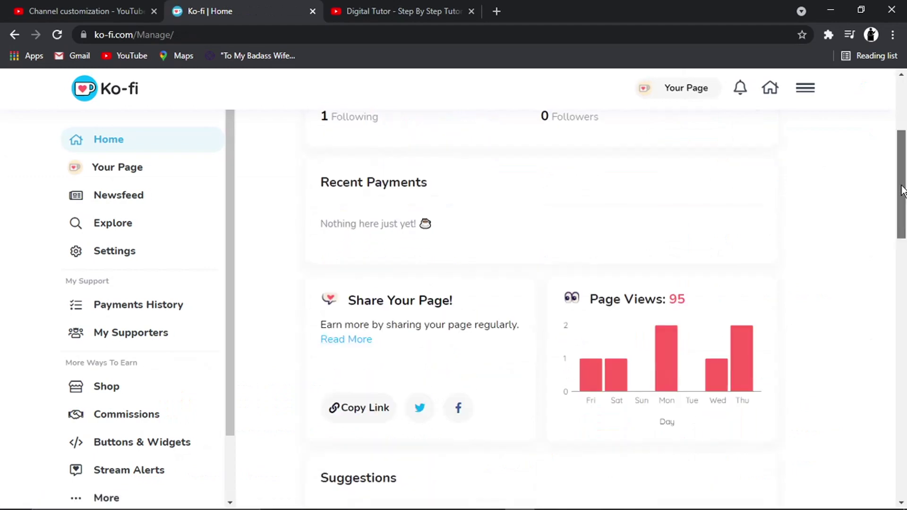
scroll(902, 192, "down", 2)
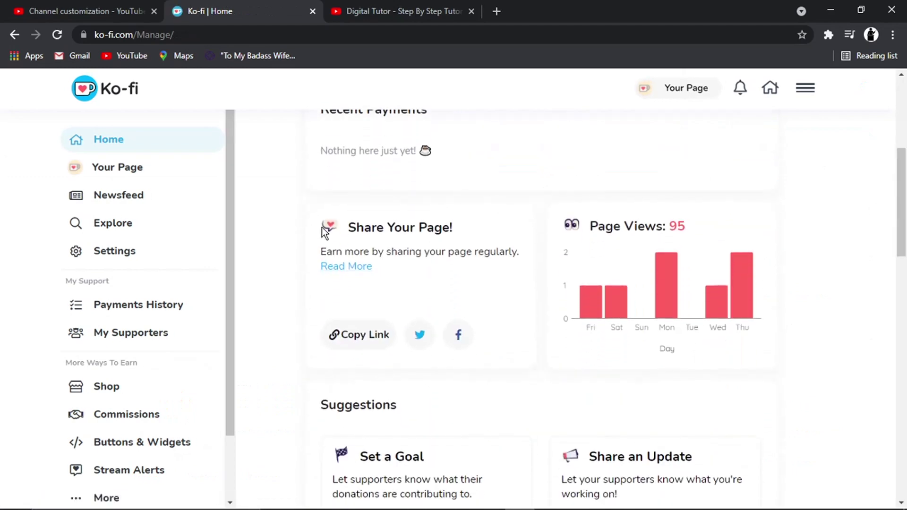
left_click_drag(341, 229, 478, 251)
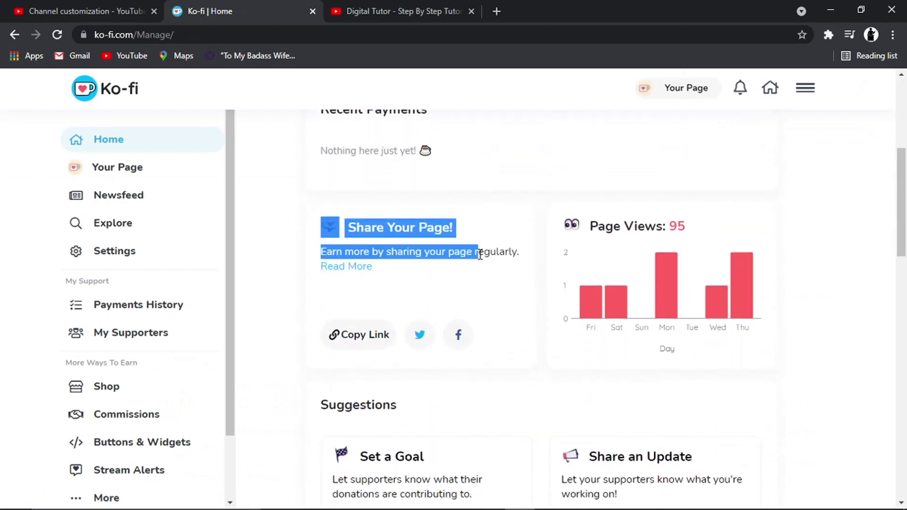
left_click(372, 340)
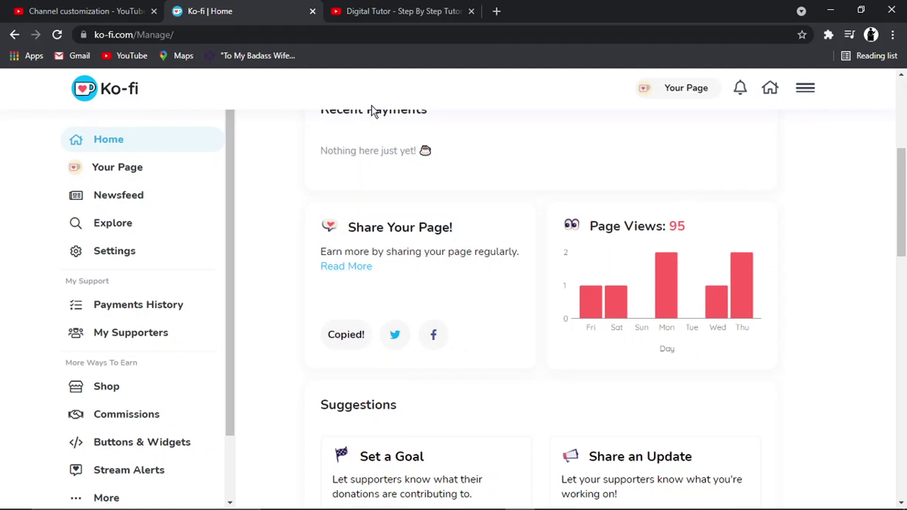
left_click(392, 6)
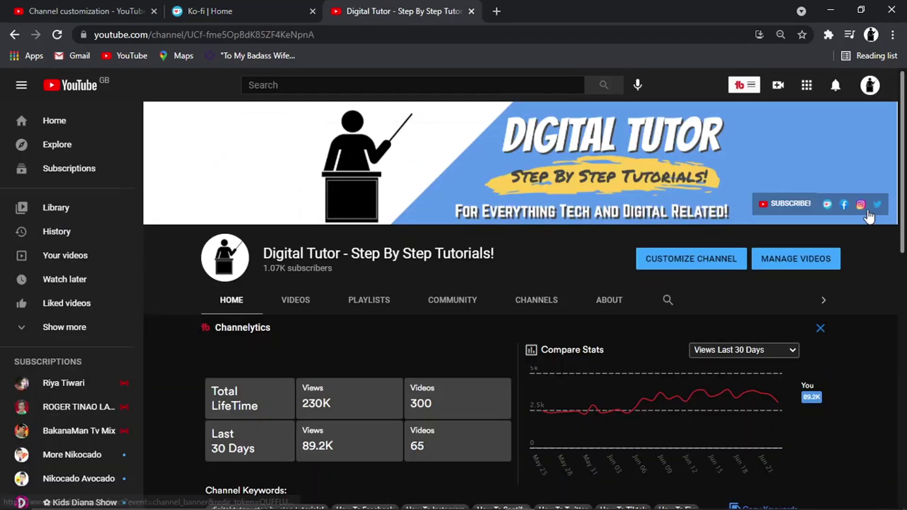
left_click(91, 11)
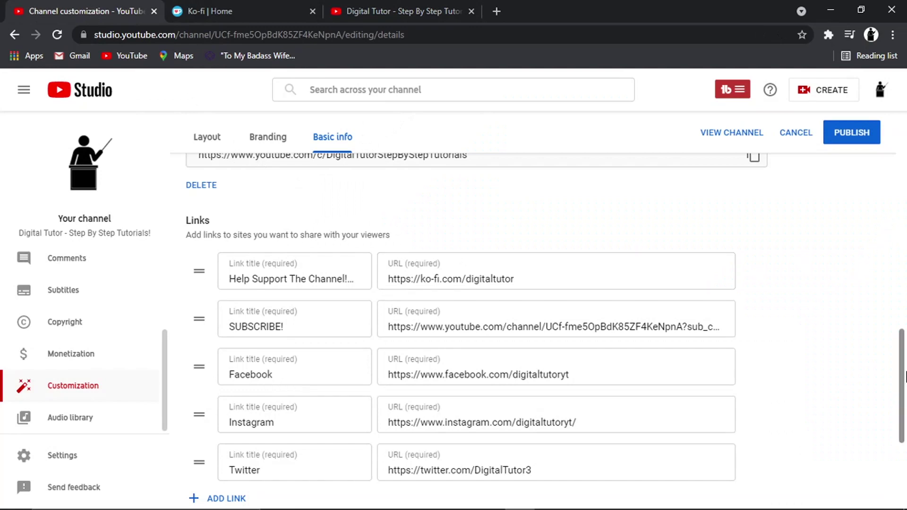
left_click_drag(902, 378, 874, 430)
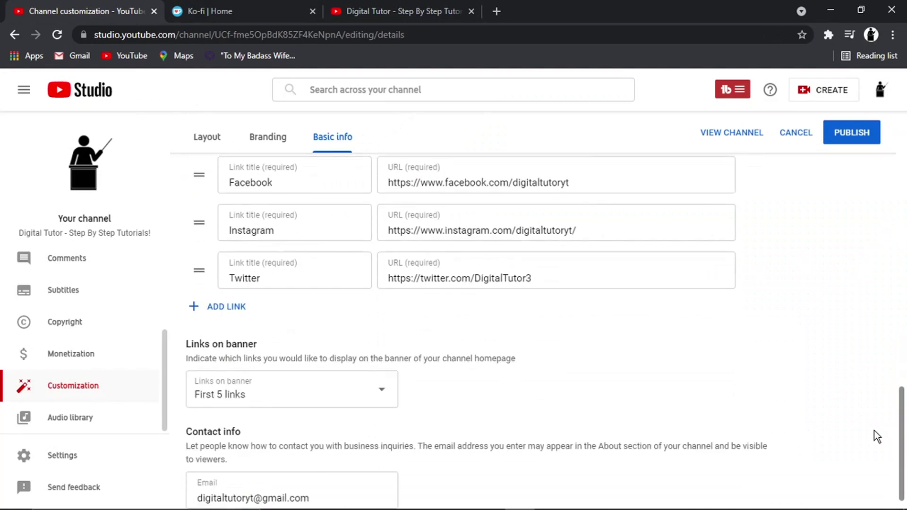
left_click(206, 308)
left_click(411, 326)
key("ctrl+v")
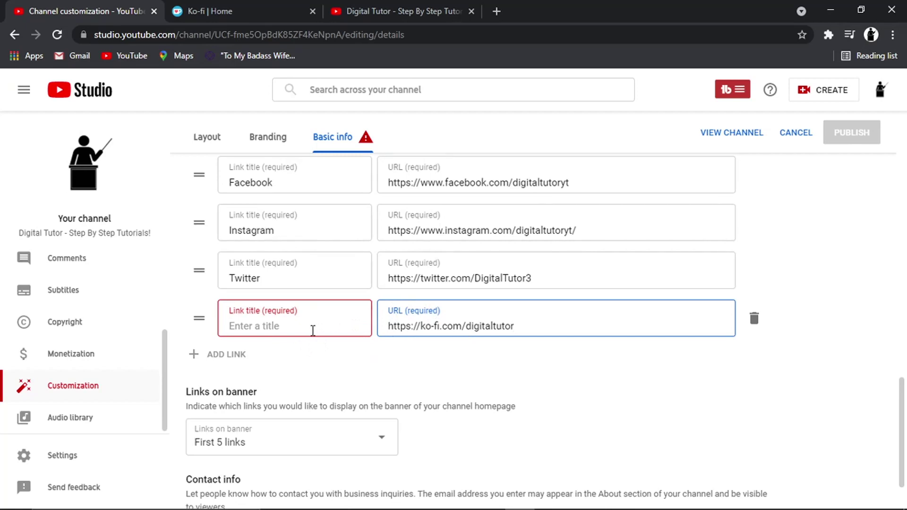
left_click(313, 330)
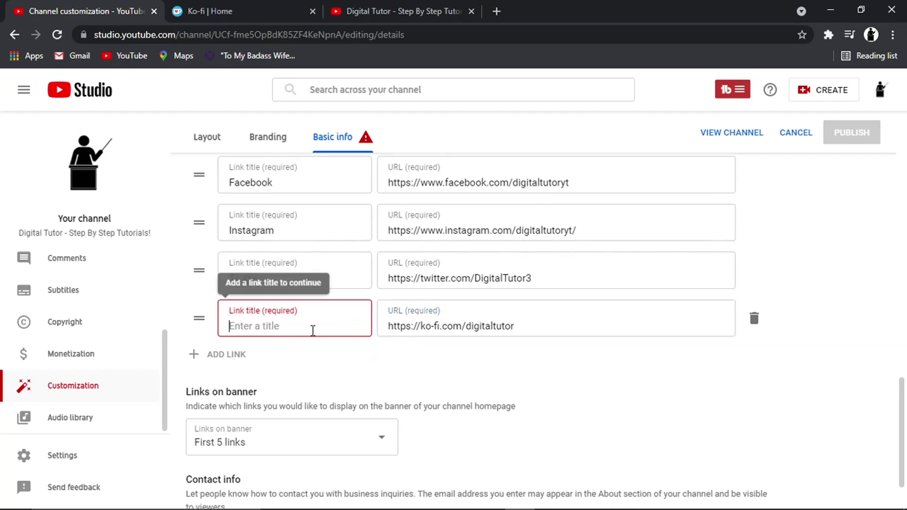
Delete the untitled duplicate Ko-fi link row, then glance at the channel page and Ko-fi tabs.
left_click(379, 17)
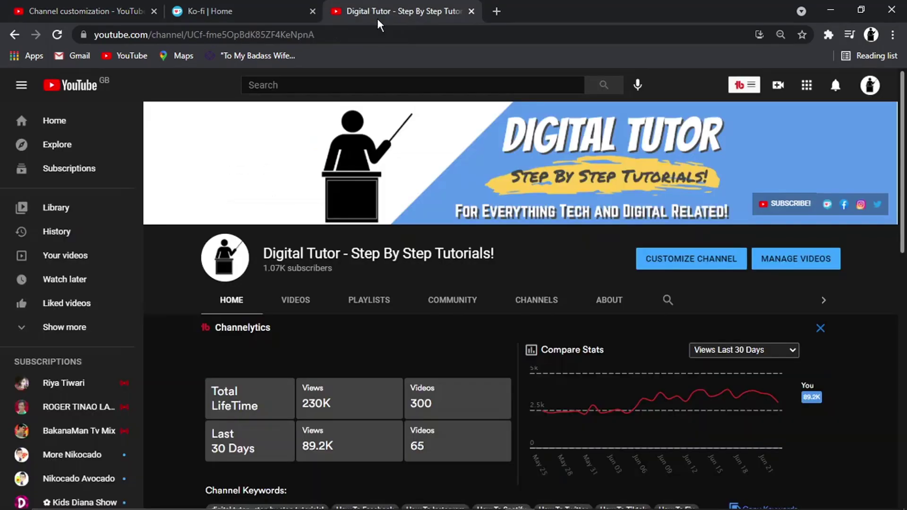
left_click(85, 11)
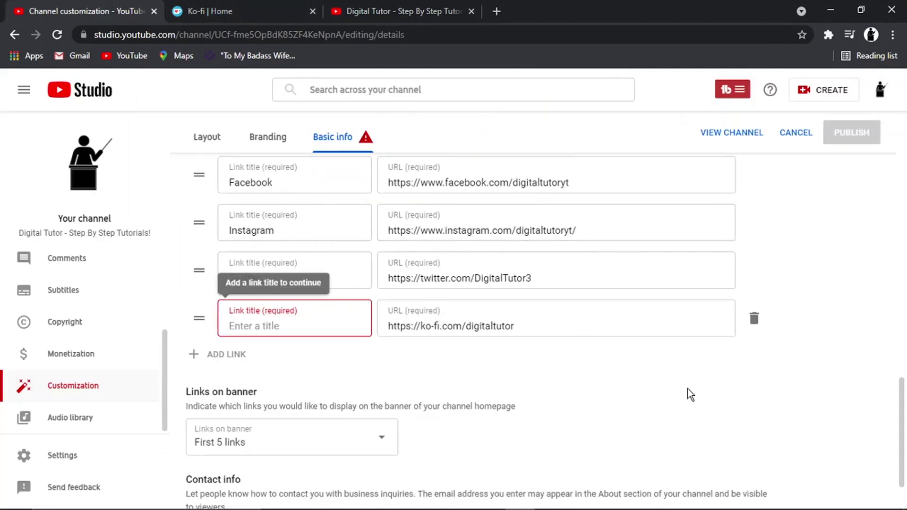
scroll(544, 240, "up", 7)
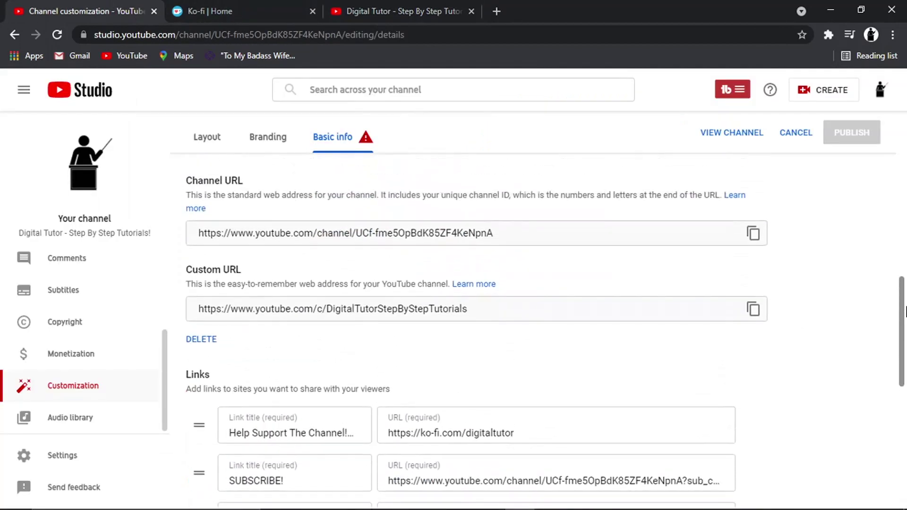
scroll(893, 449, "down", 7)
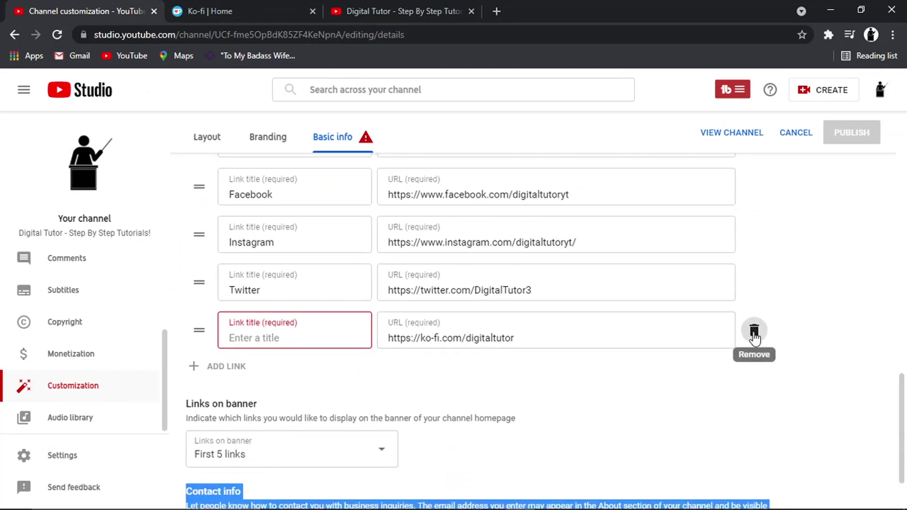
left_click(754, 330)
scroll(905, 428, "up", 7)
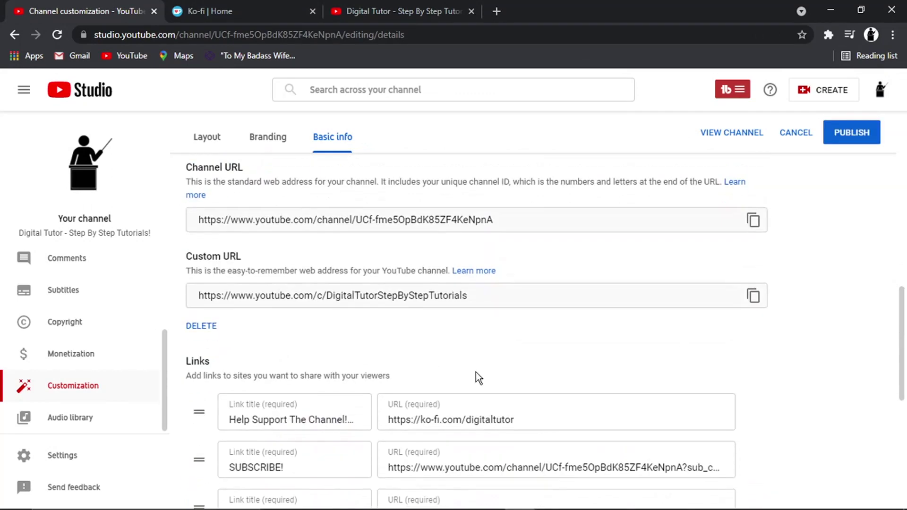
left_click(390, 14)
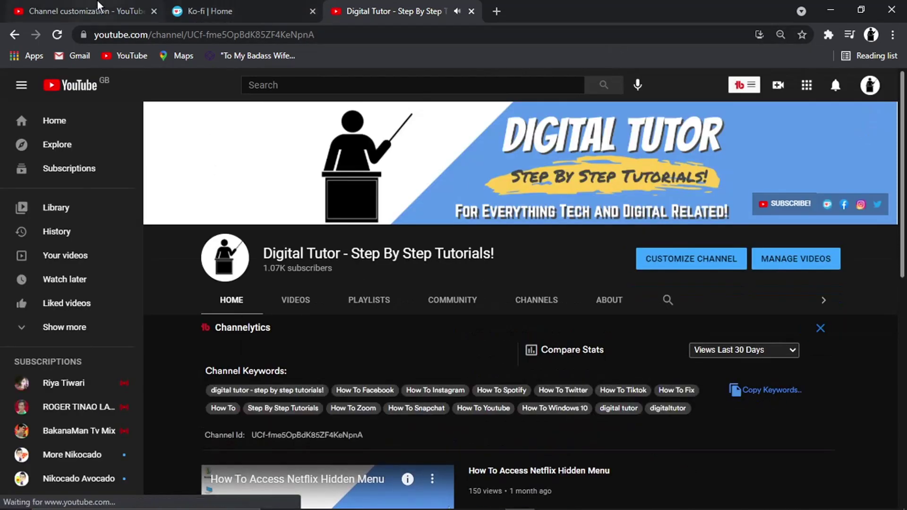
left_click(183, 8)
Check the full 'Help Support The Channel!☕❤' first link title, then publish the link changes.
left_click(34, 5)
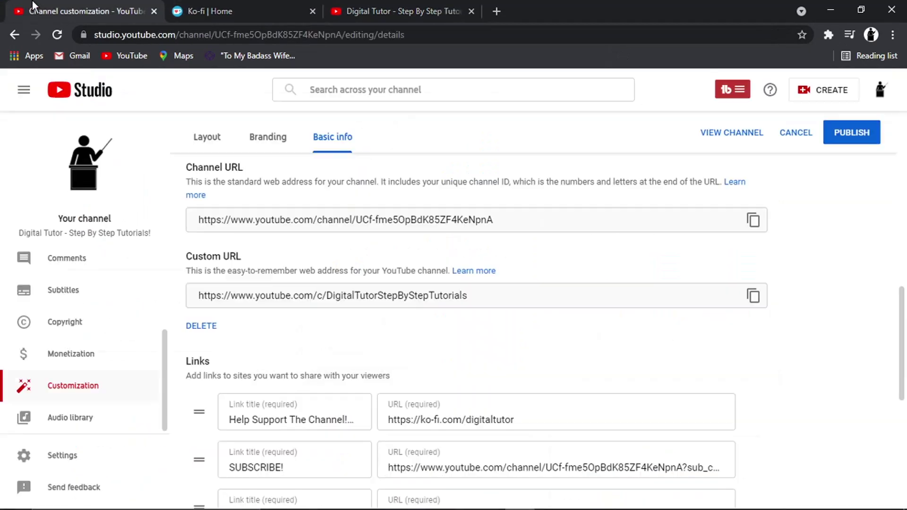
scroll(869, 280, "down", 2)
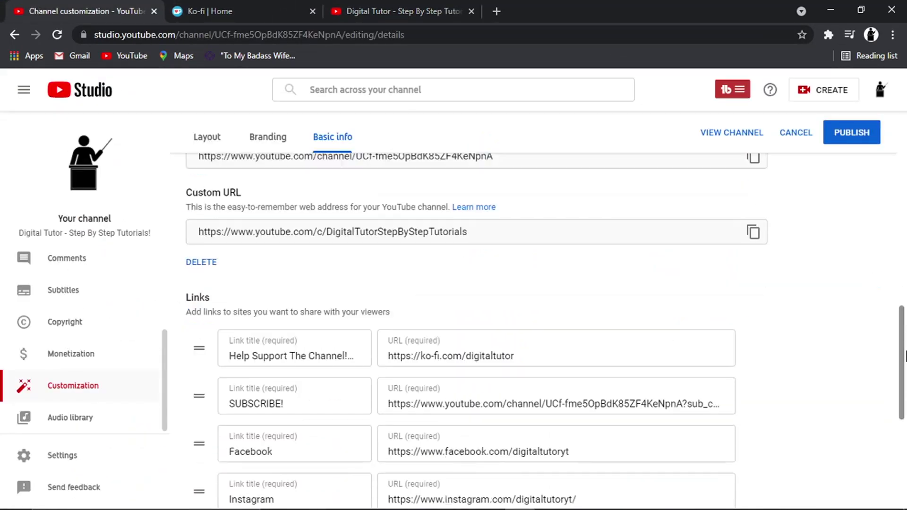
scroll(904, 354, "down", 1)
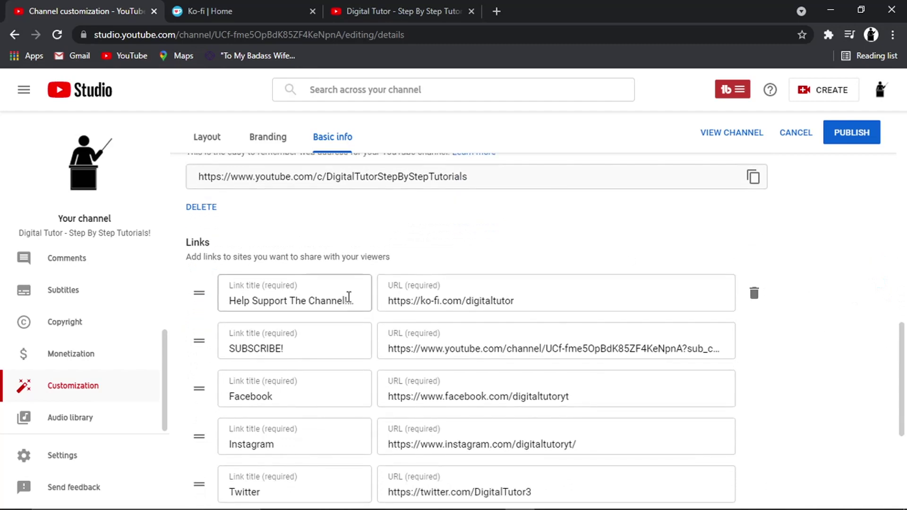
left_click(350, 299)
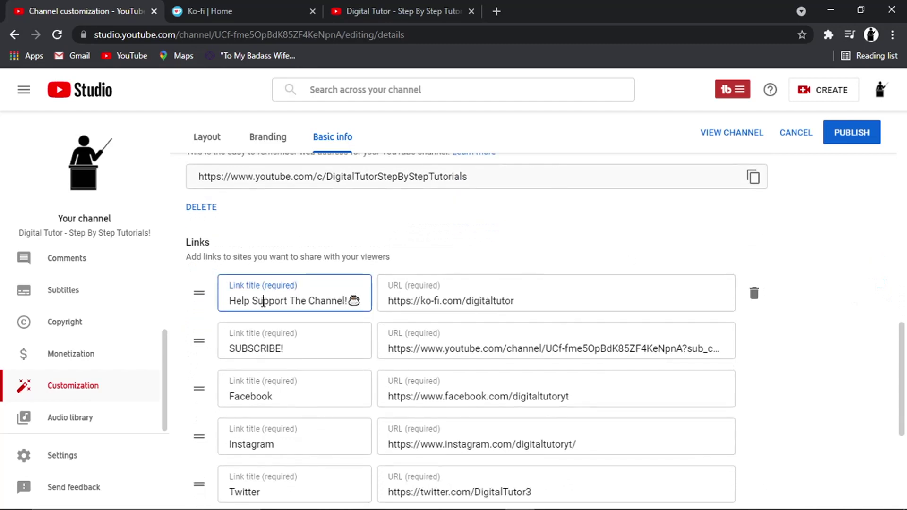
left_click(263, 302)
key("Right")
key("Right")
key("Right")
key("End")
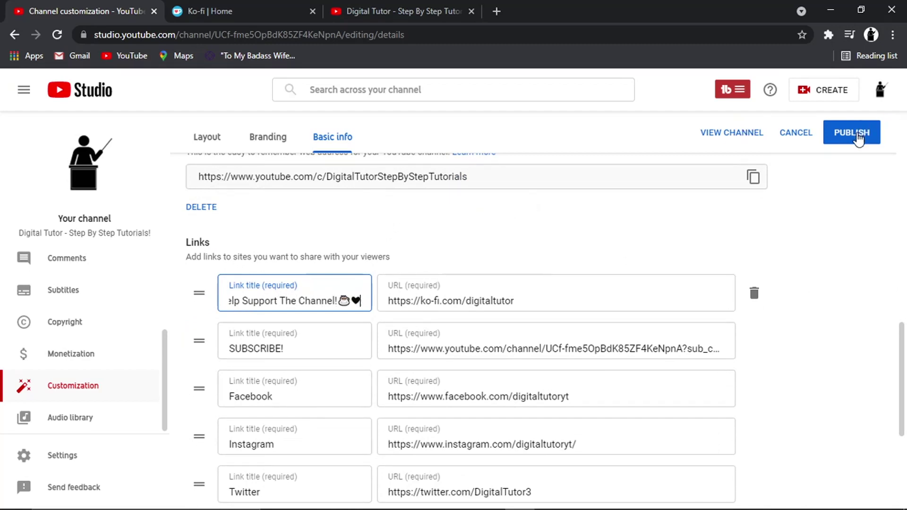
left_click(857, 132)
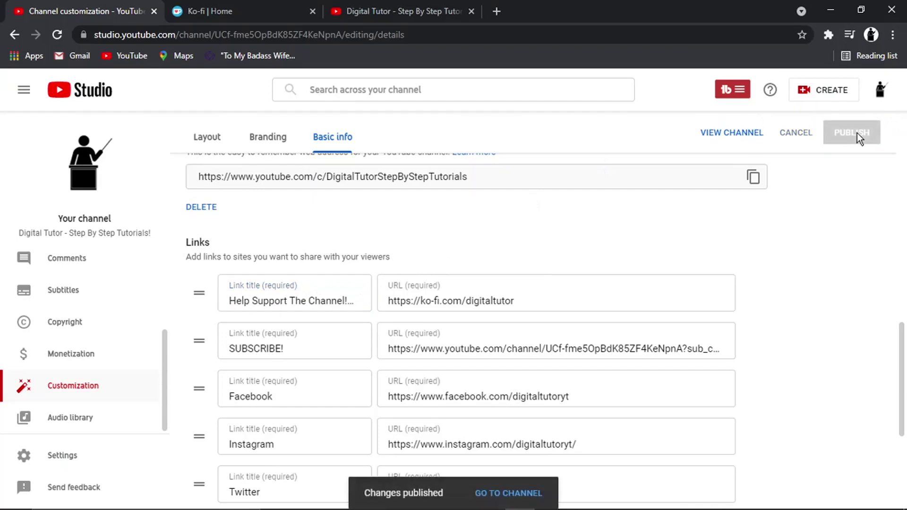
View the channel page to confirm Help Support The Channel! leads the banner links.
left_click(406, 12)
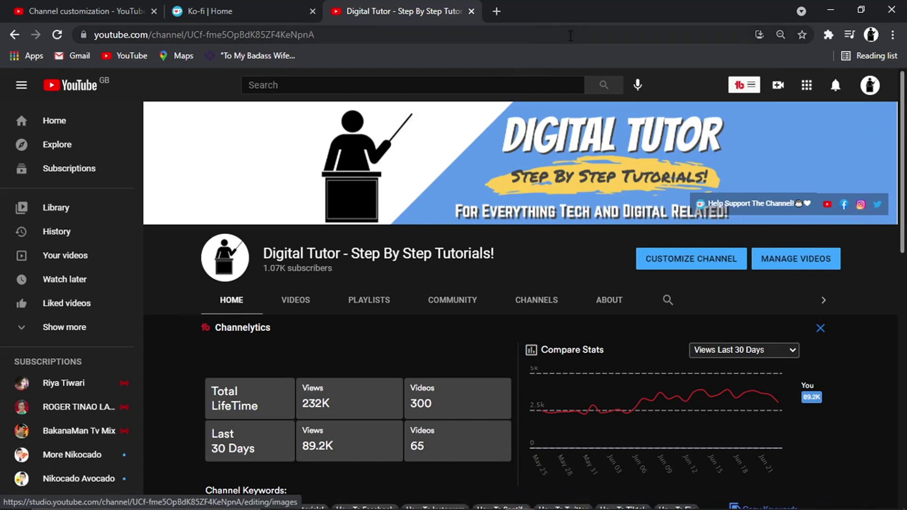
left_click(90, 11)
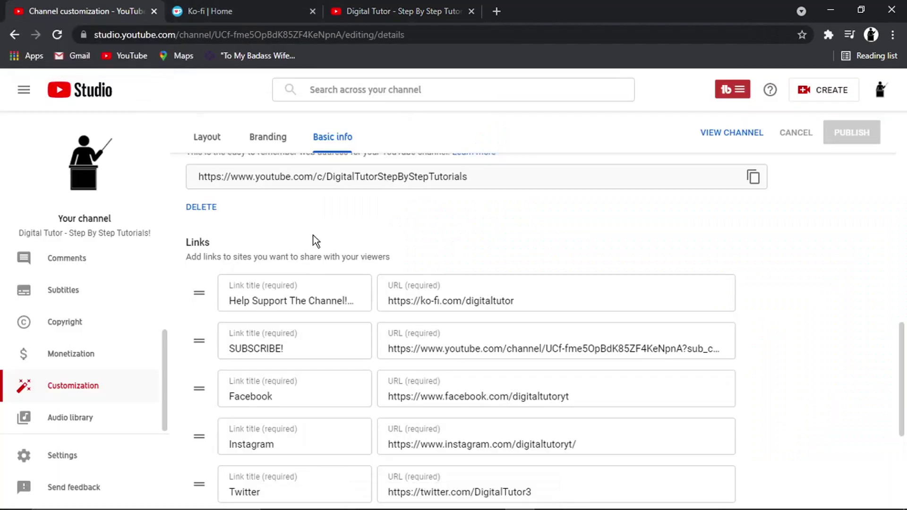
left_click(315, 297)
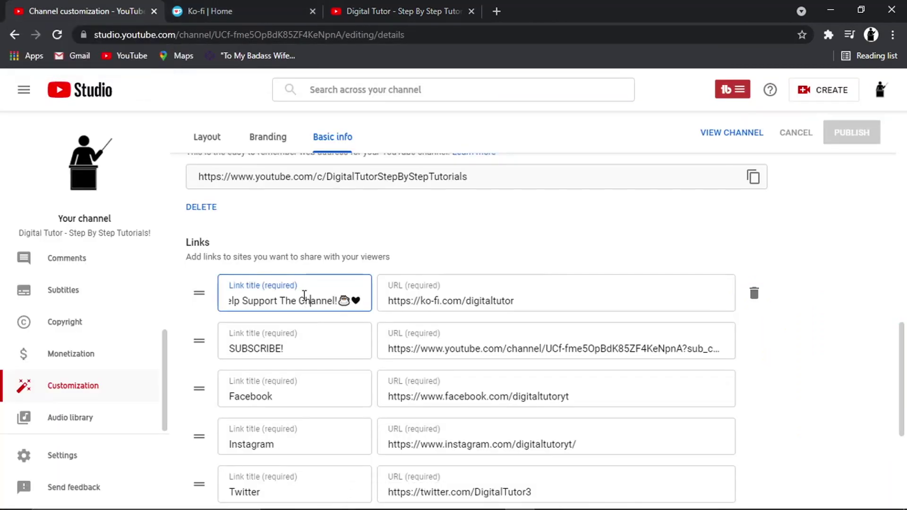
key("Right")
key("Right")
key("Right")
key("Right")
key("Right")
key("Right")
key("Right")
key("Right")
key("Right")
left_click(857, 299)
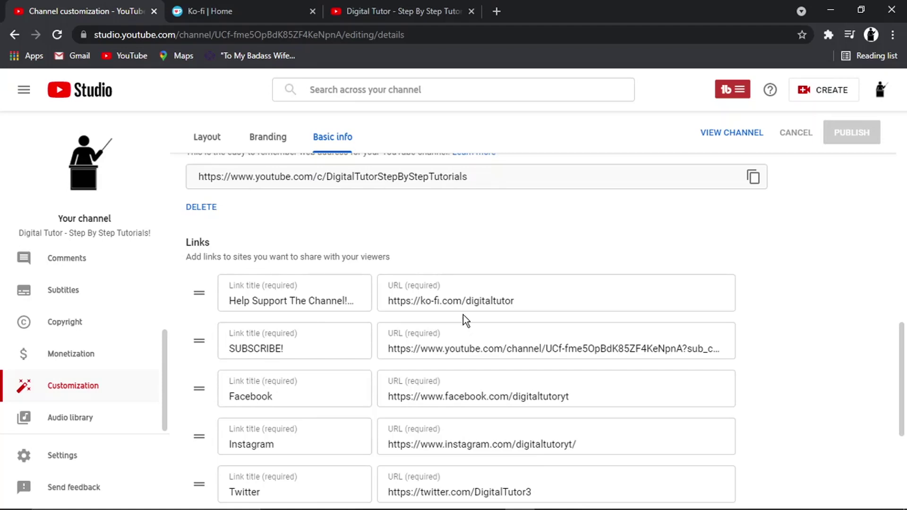
left_click(454, 302)
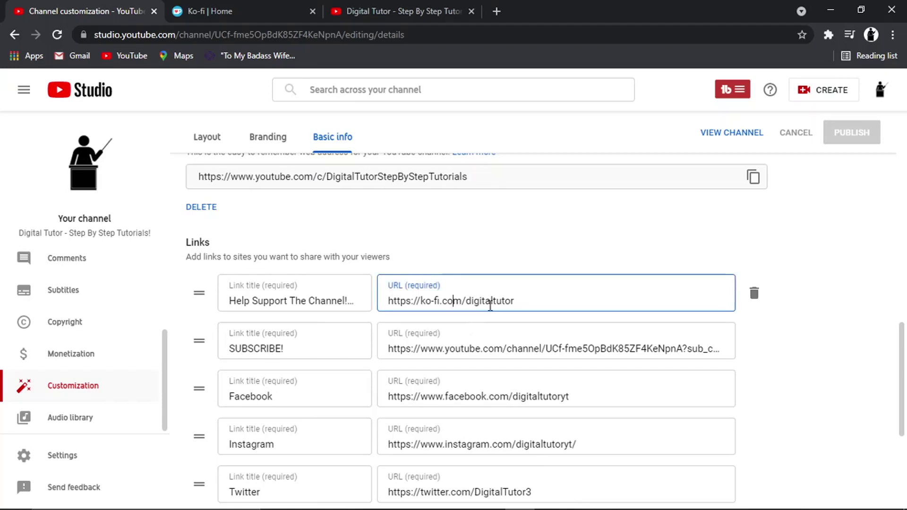